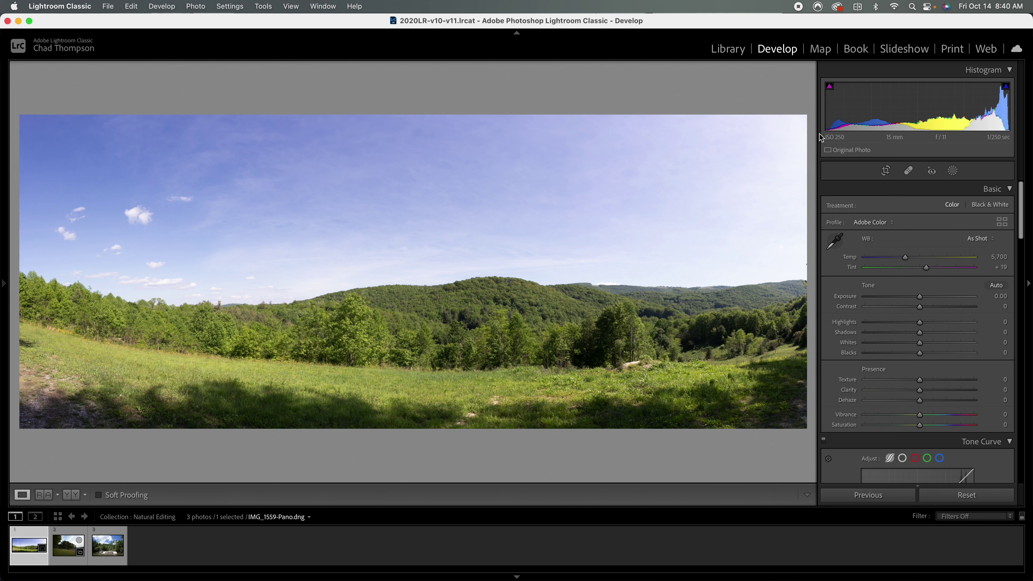
Set the panorama to Temp 7,091, Tint +8, Highlights −100, Shadows +46, Whites +16, Blacks −23, then compare Before/After.
drag(818, 138, 869, 137)
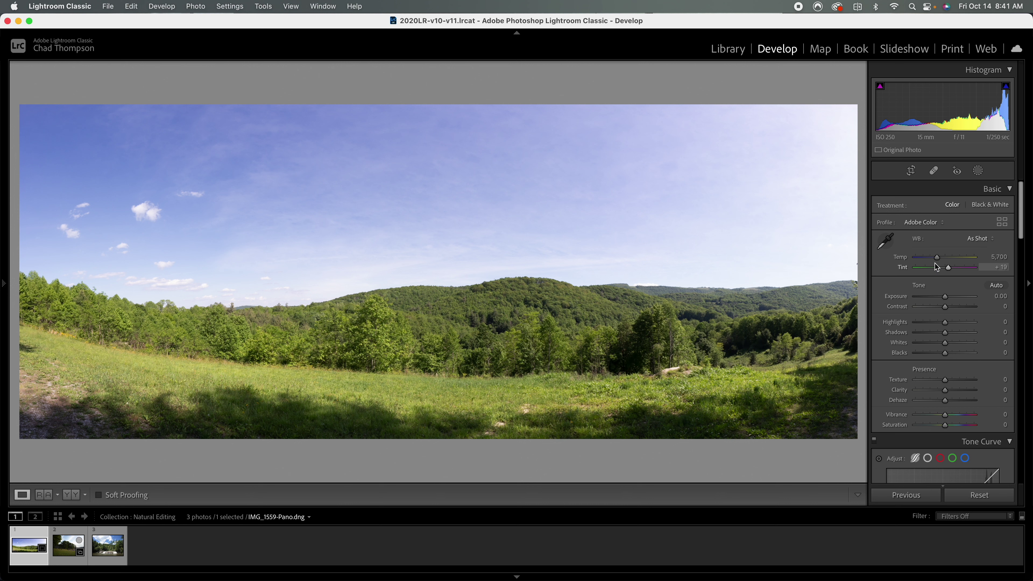
drag(938, 261, 938, 353)
click(945, 298)
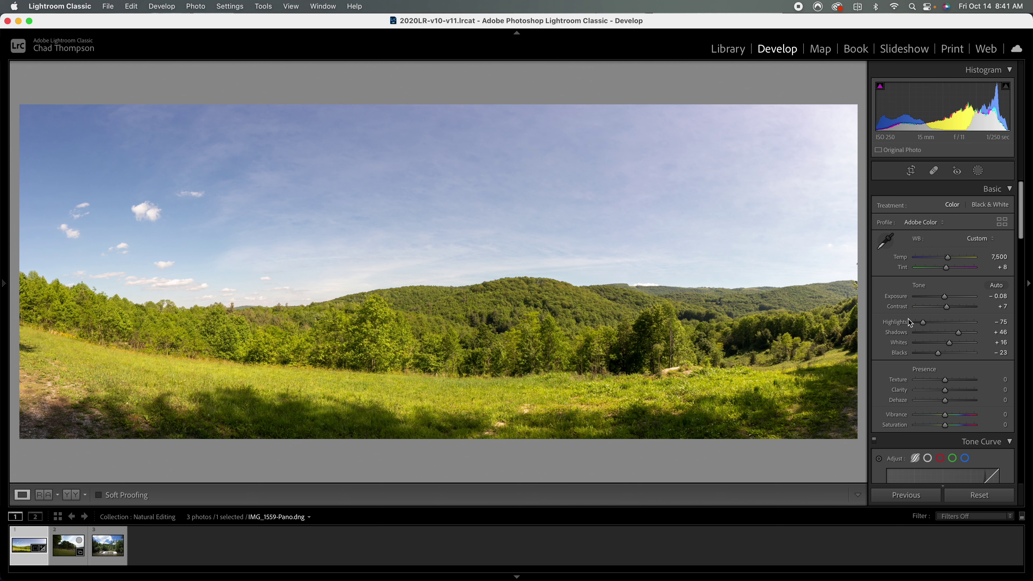
drag(947, 261, 945, 261)
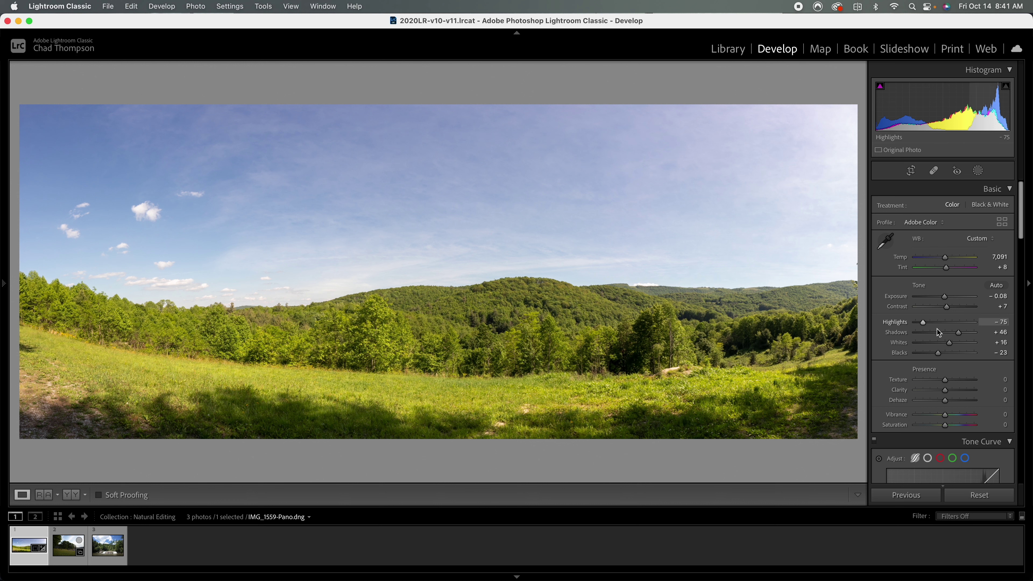
drag(923, 322, 915, 326)
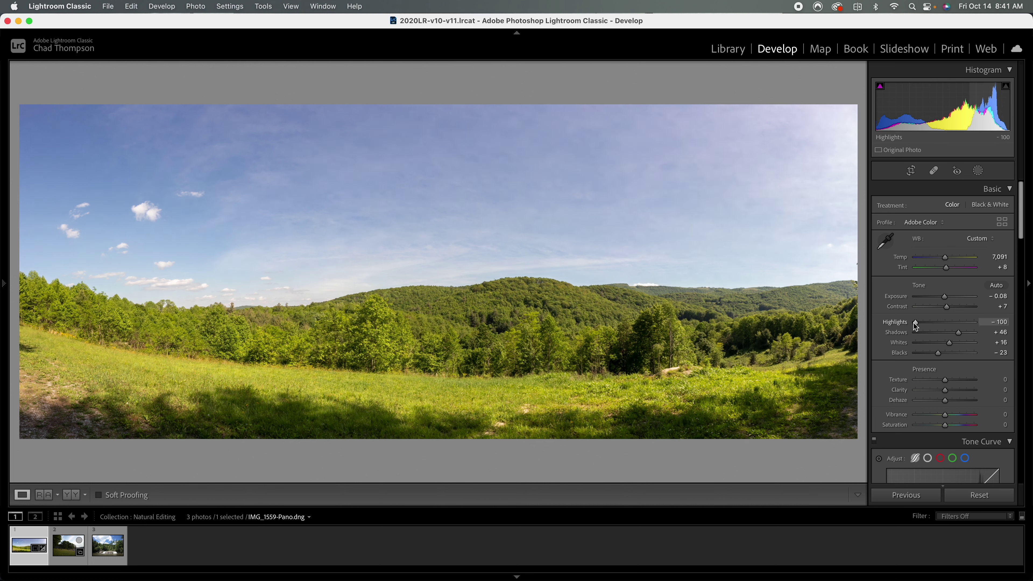
click(67, 495)
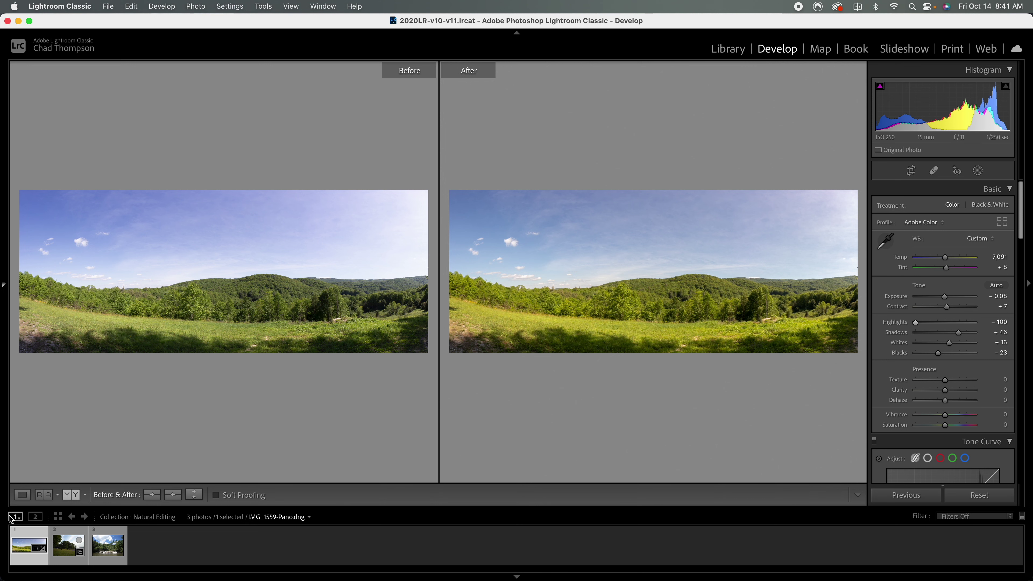
click(22, 494)
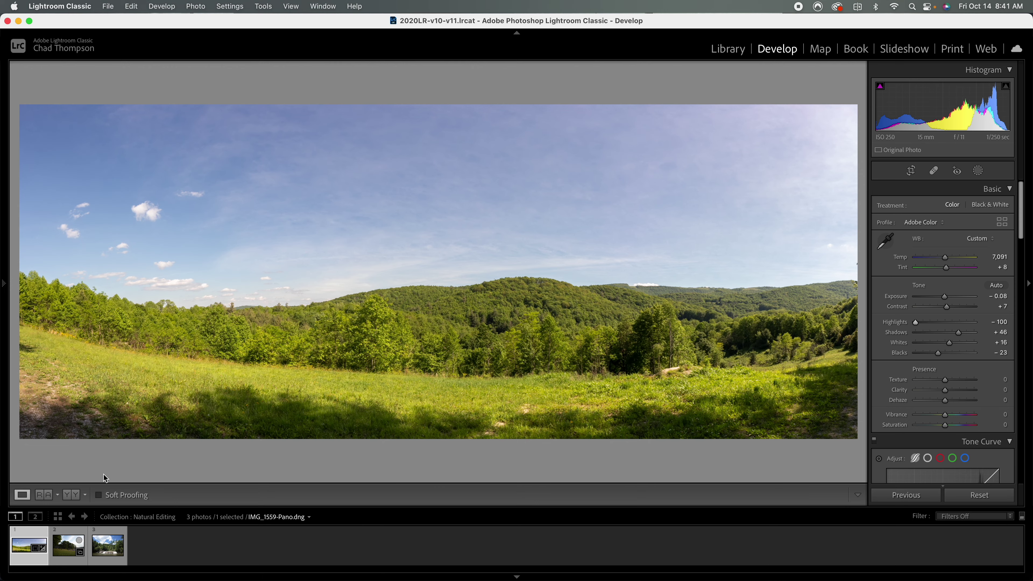
Switch to the lakeside park photo IMG_2049.CR3, try brighter exposure, then reset Exposure to 0.00.
click(68, 544)
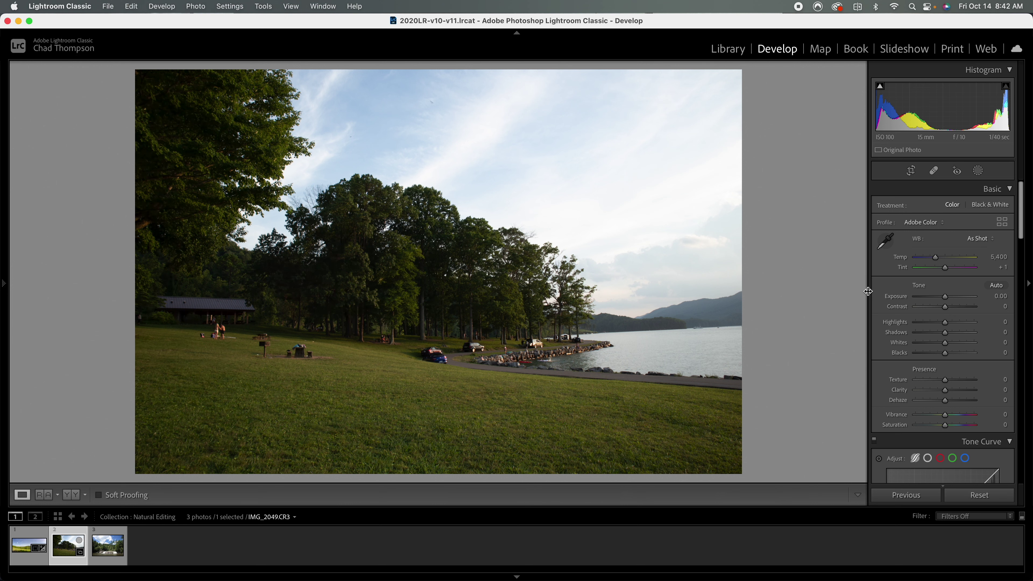
drag(867, 290, 779, 298)
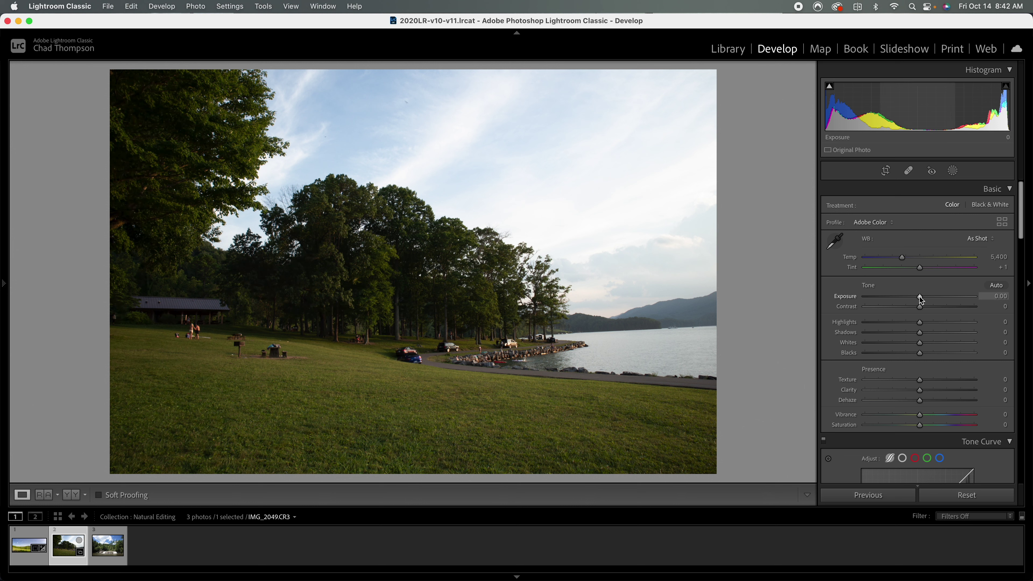
drag(920, 300, 924, 300)
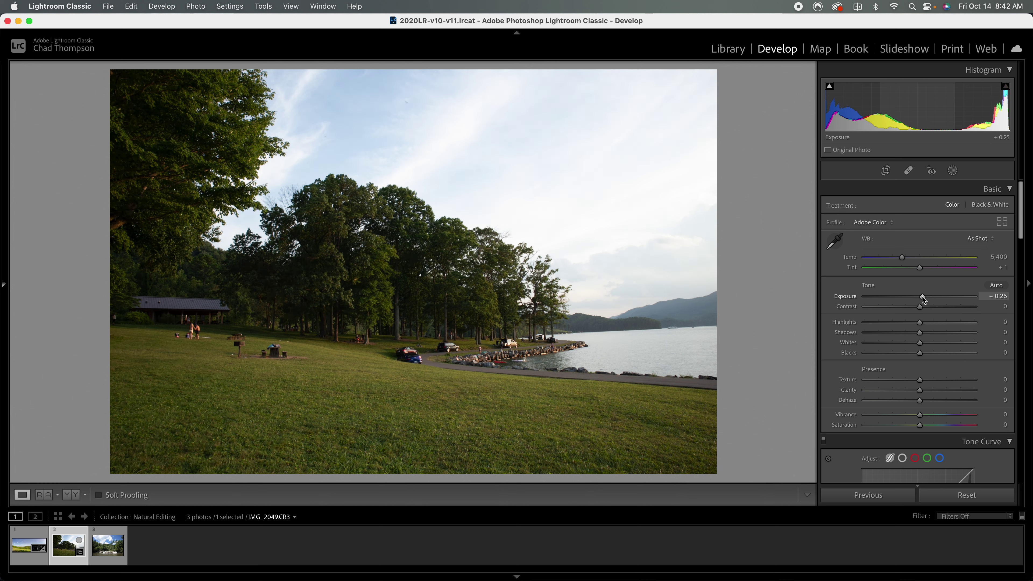
double_click(923, 299)
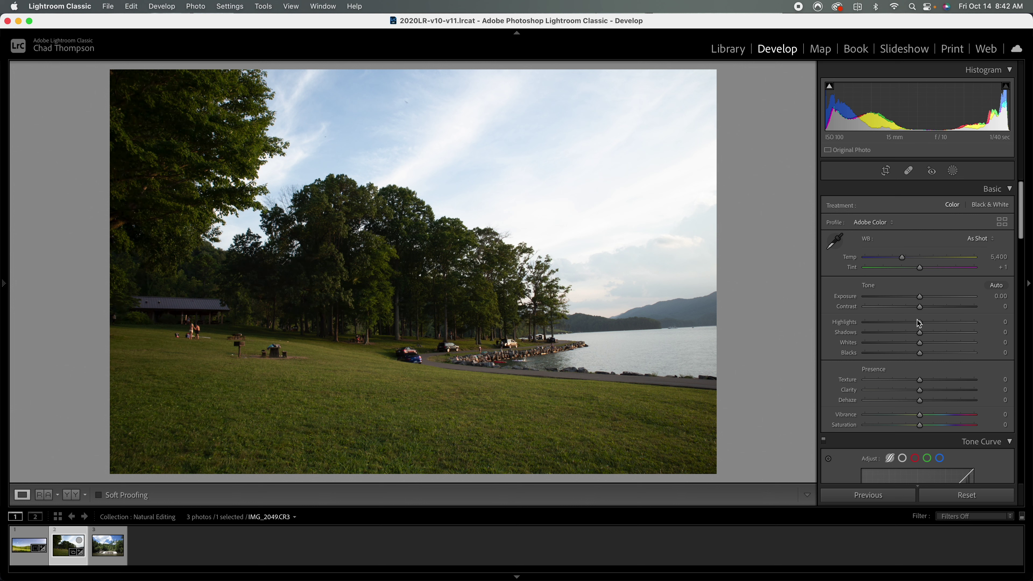
Set the lakeside photo's Highlights −84, Shadows +53, Whites +33 with clipping preview, and Blacks −25.
drag(918, 322, 948, 334)
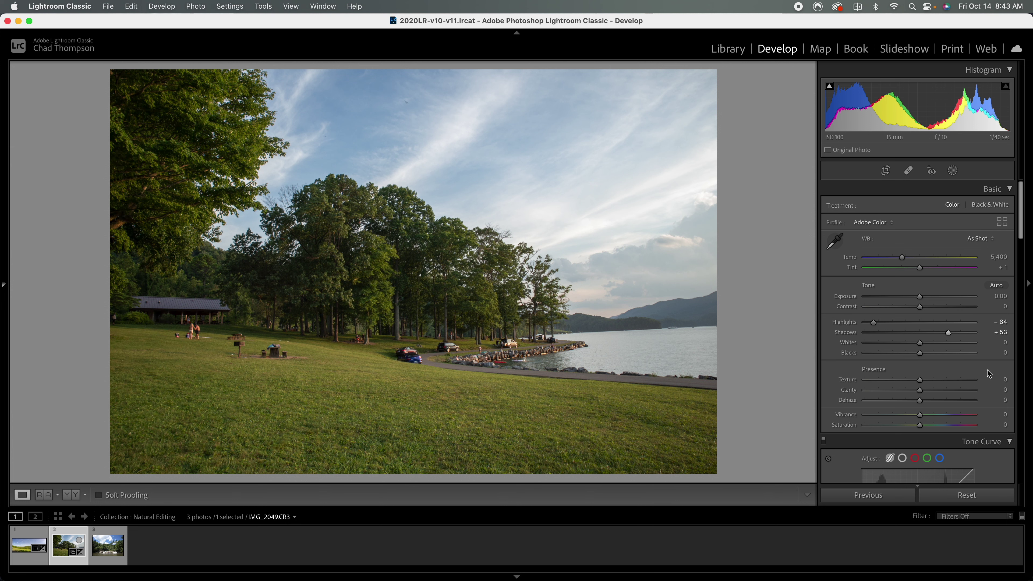
key(alt)
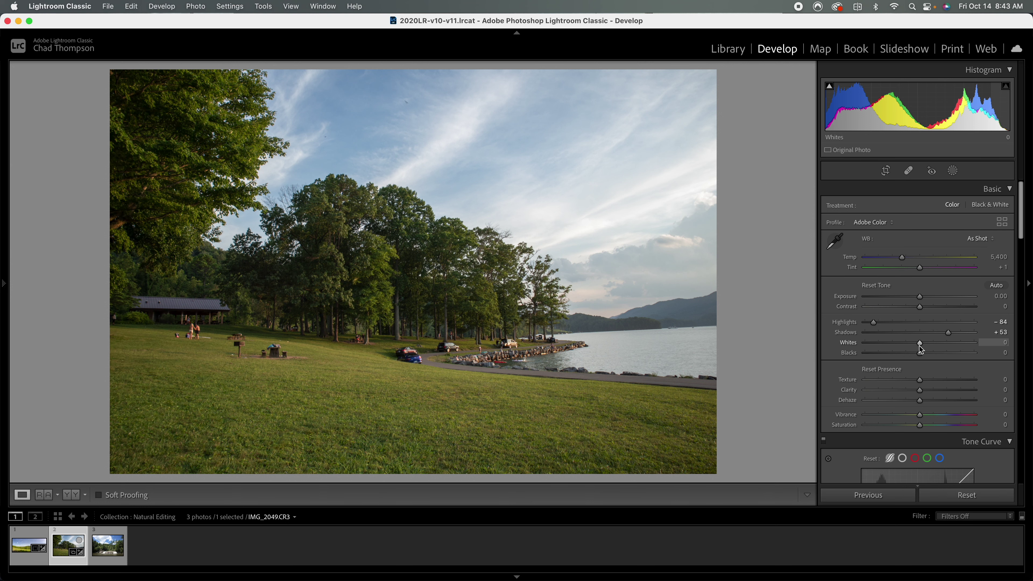
drag(920, 346, 939, 346)
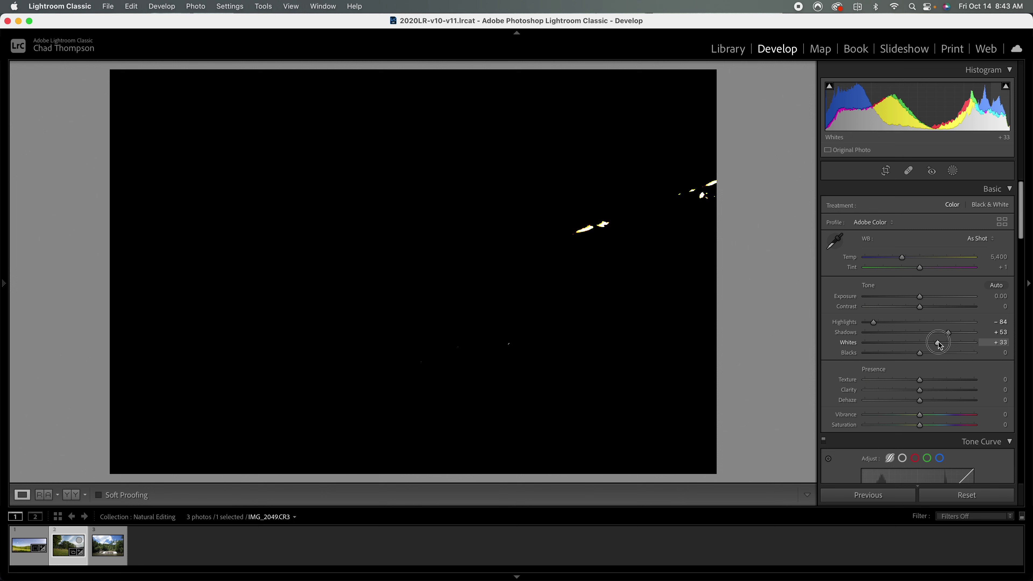
drag(939, 345, 939, 345)
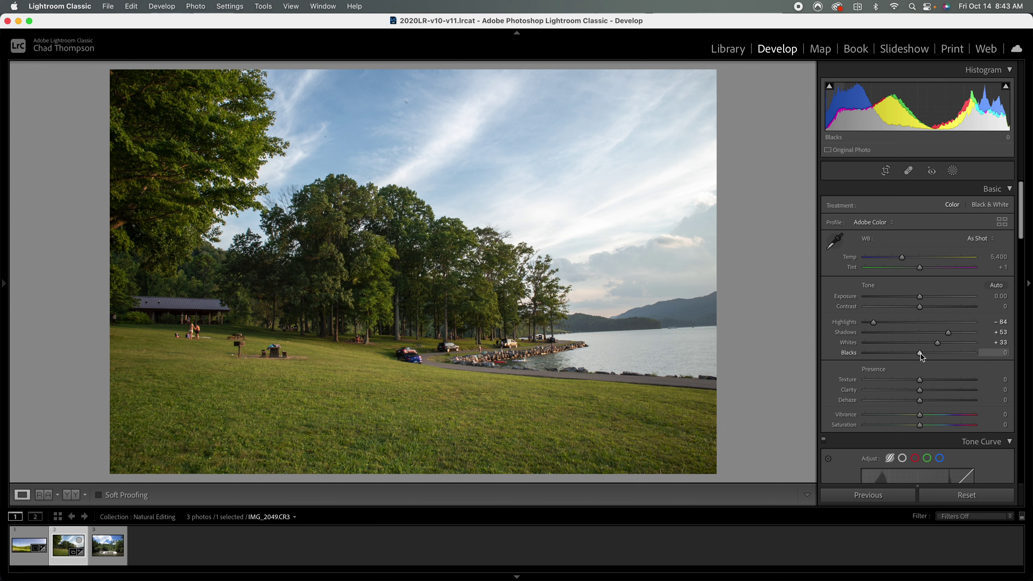
drag(920, 354, 906, 353)
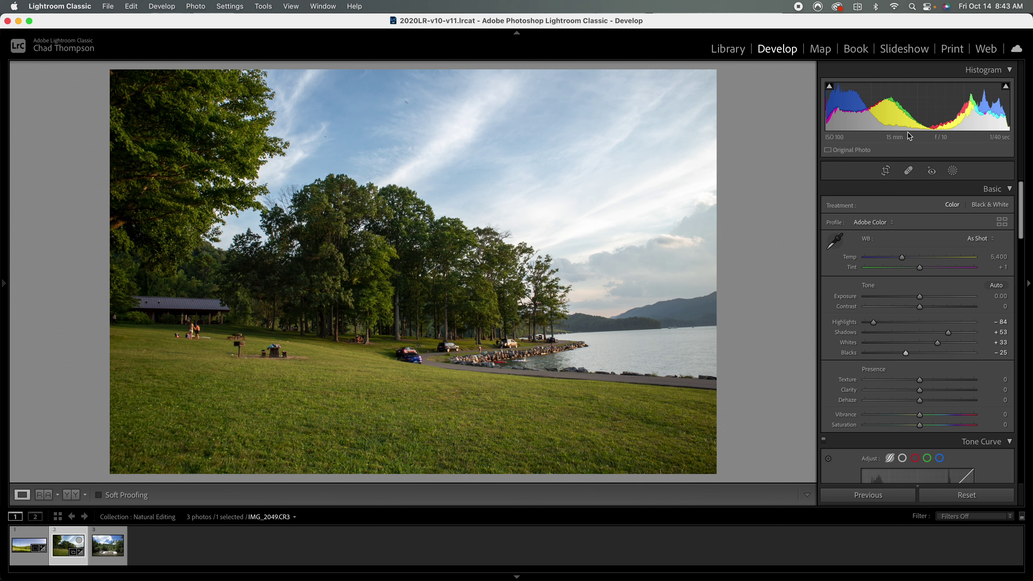
Add Contrast +3 and neutralise white balance with the eyedropper on the grey road.
click(919, 308)
drag(920, 310, 947, 331)
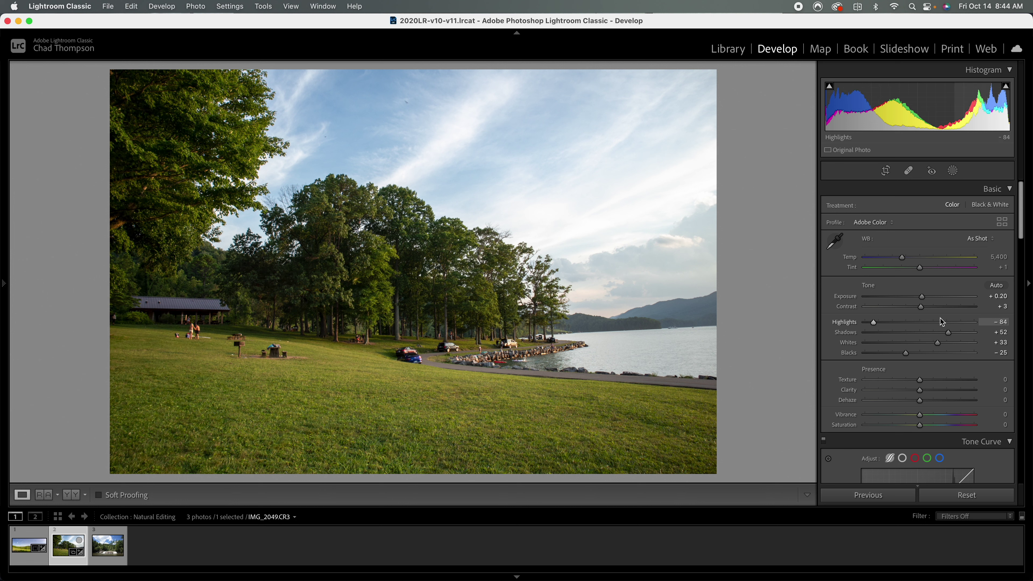
click(842, 244)
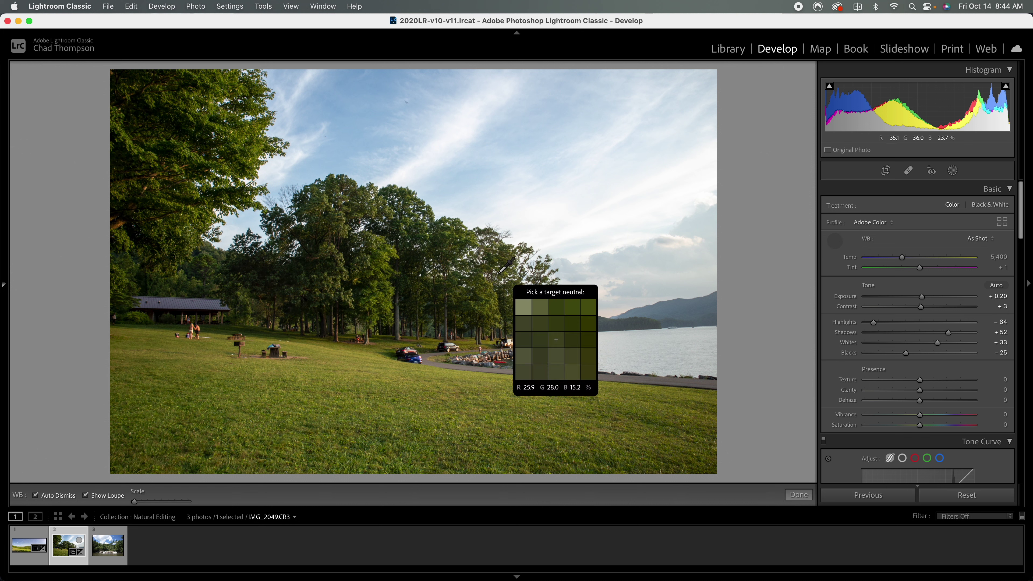
click(425, 362)
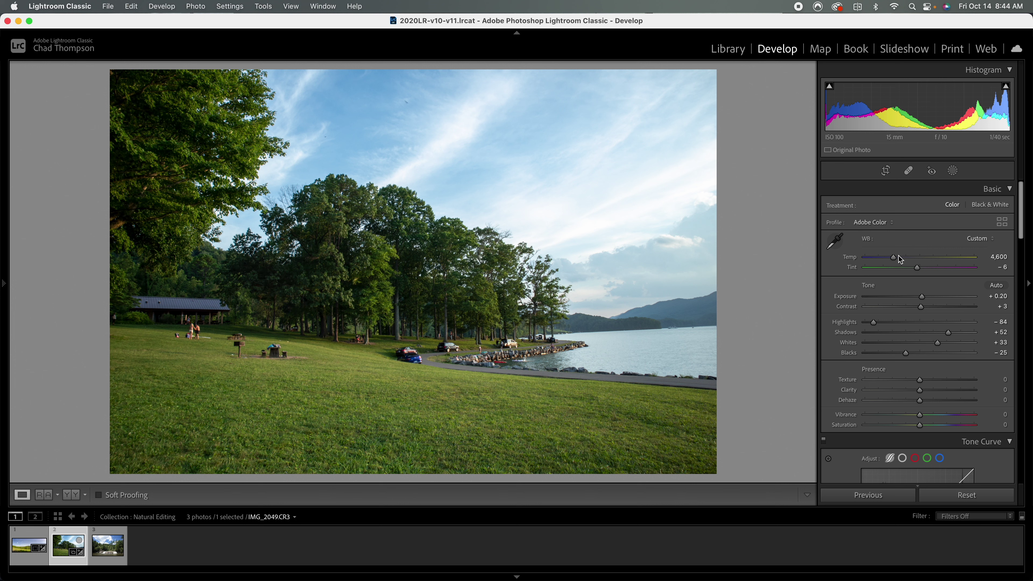
Warm Temp to 5,071, lift Shadows to +68, then advance to the waterfall photo IMG_2282.CR3.
drag(899, 257, 897, 258)
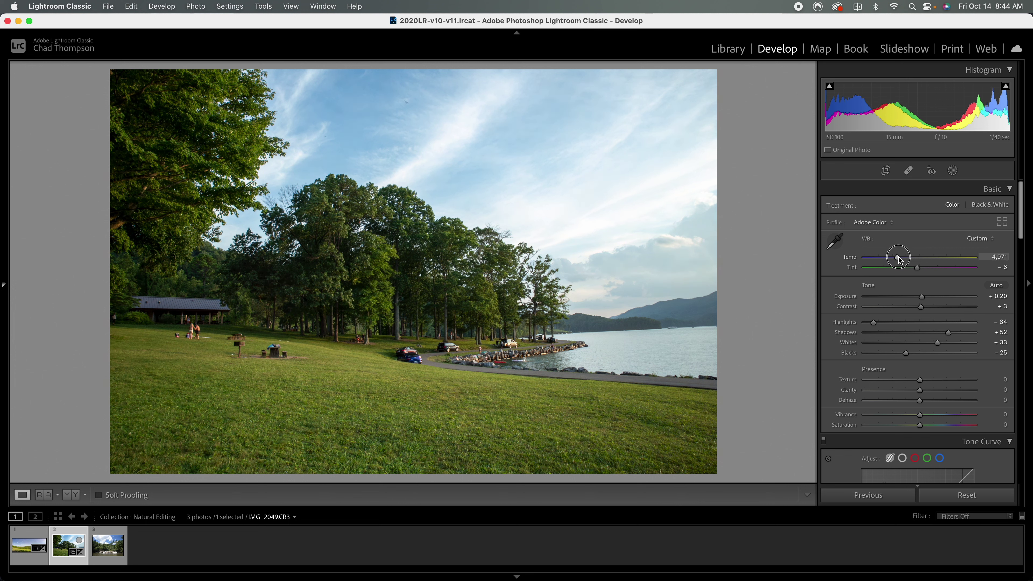
drag(900, 260, 901, 261)
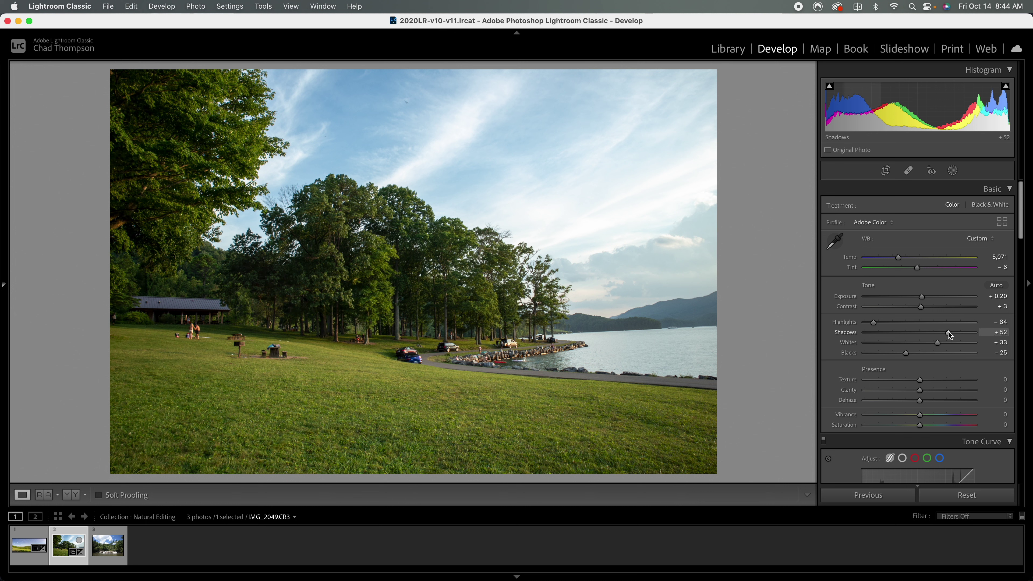
drag(948, 332, 958, 335)
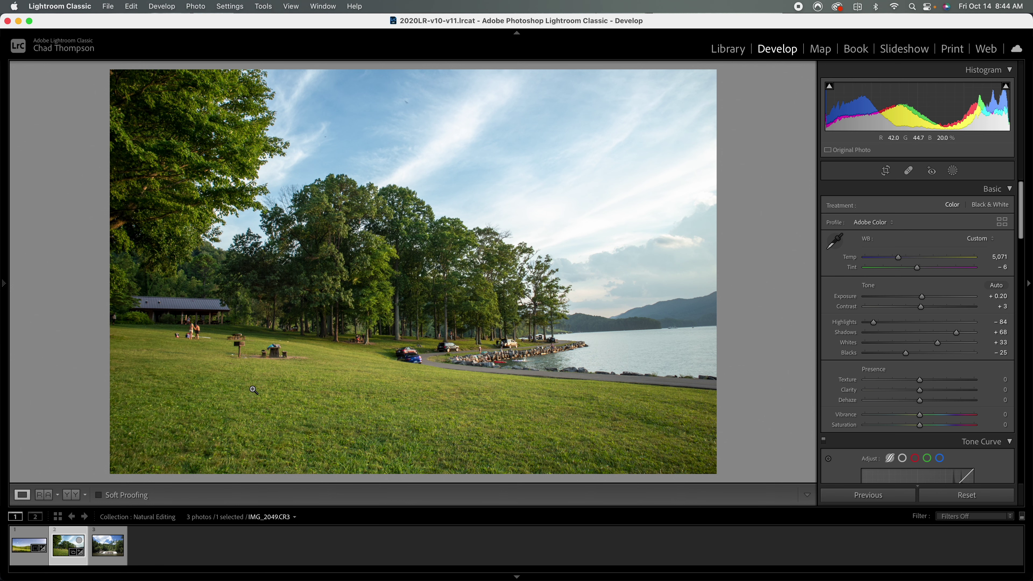
key(Right)
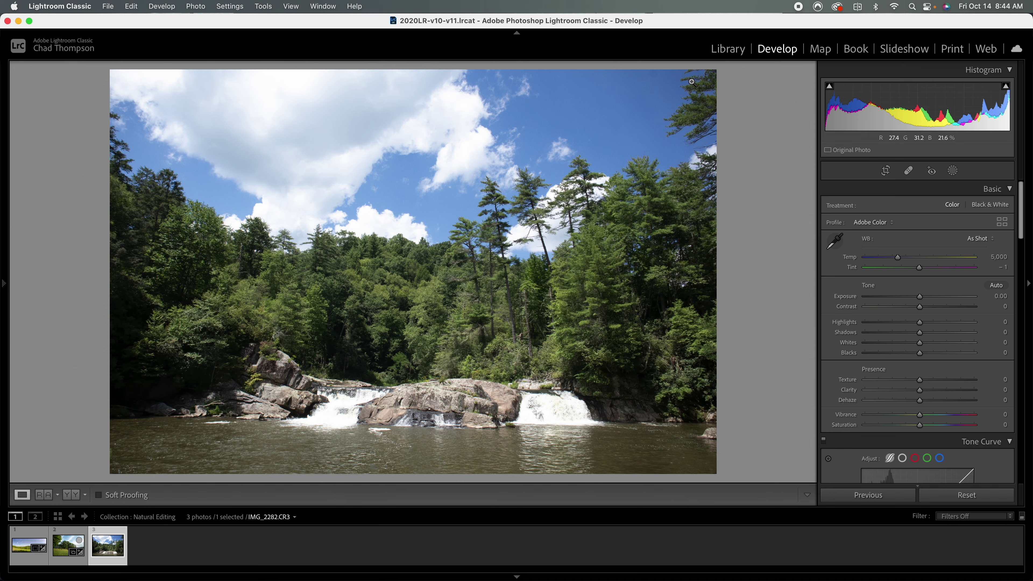
In Library Quick Develop, apply Auto white balance and Auto tone to the waterfall, then return to Develop.
click(725, 50)
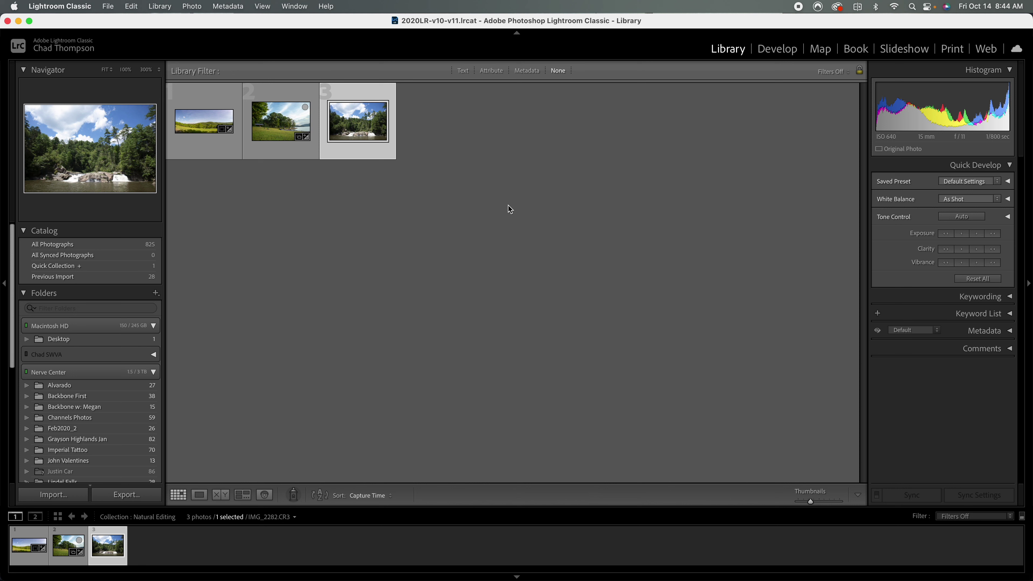
click(974, 199)
click(968, 212)
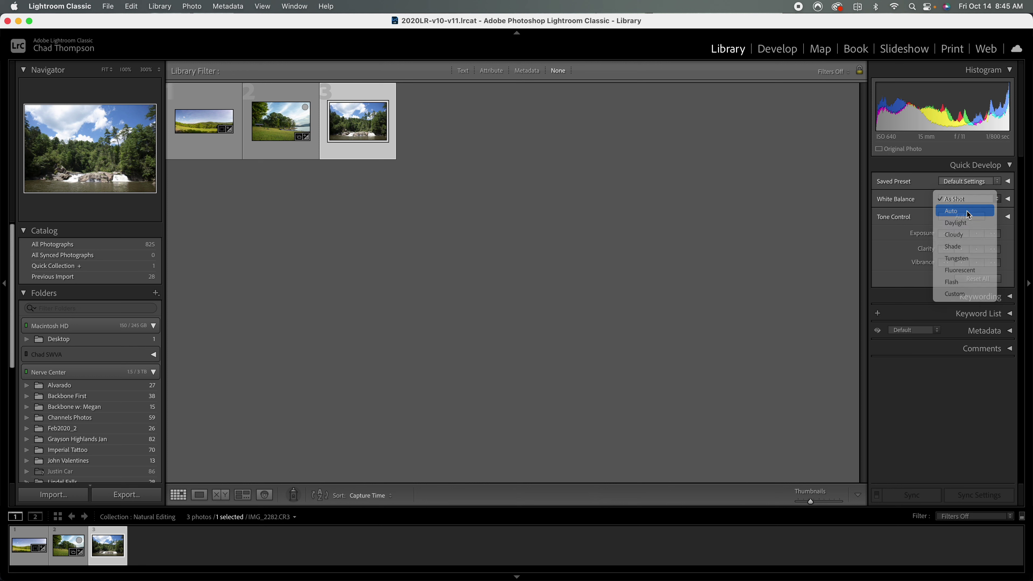
click(968, 217)
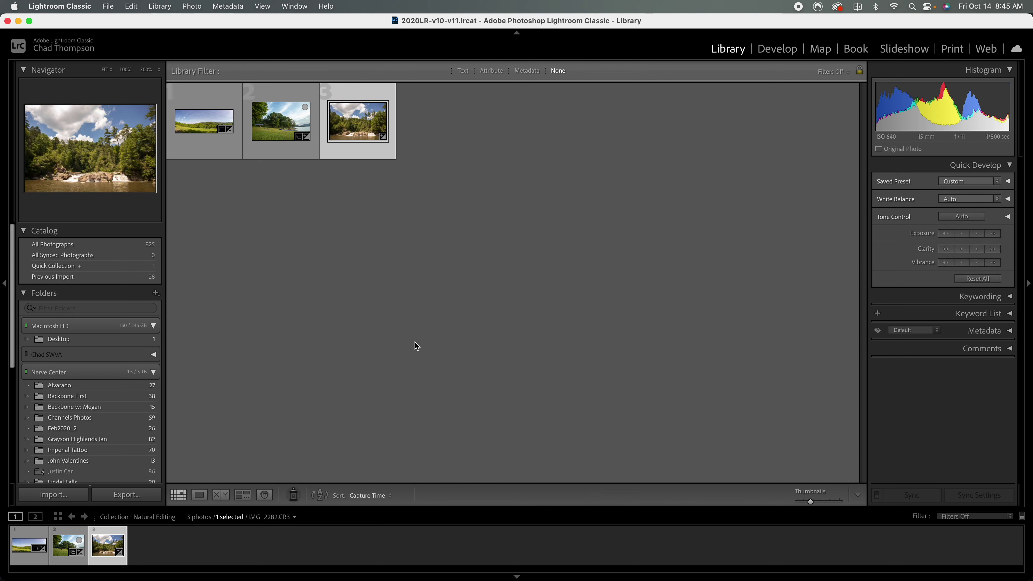
click(766, 49)
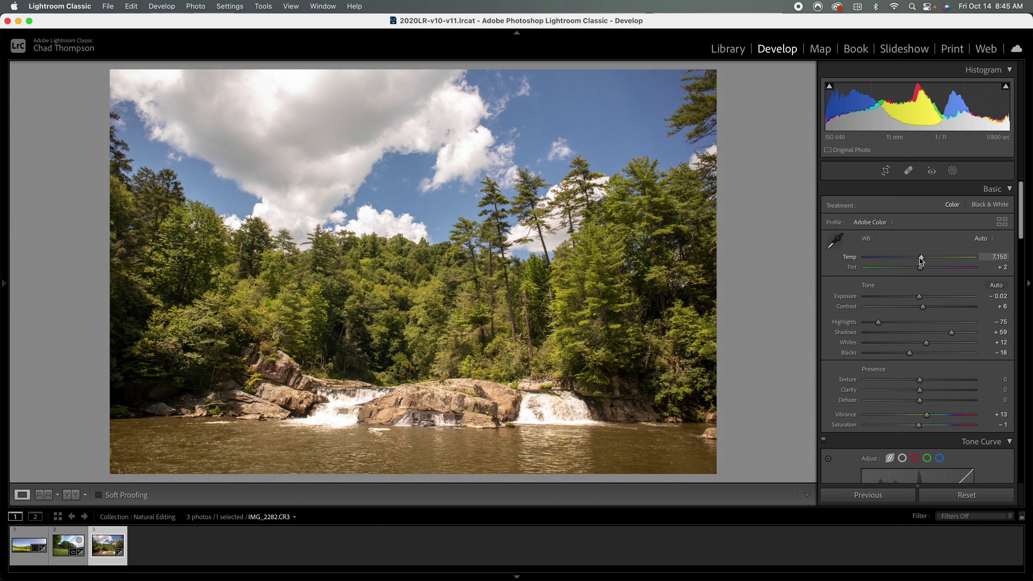
Cool the waterfall to Temp 6,688 and set Contrast +5 and Shadows +71.
drag(920, 260, 916, 262)
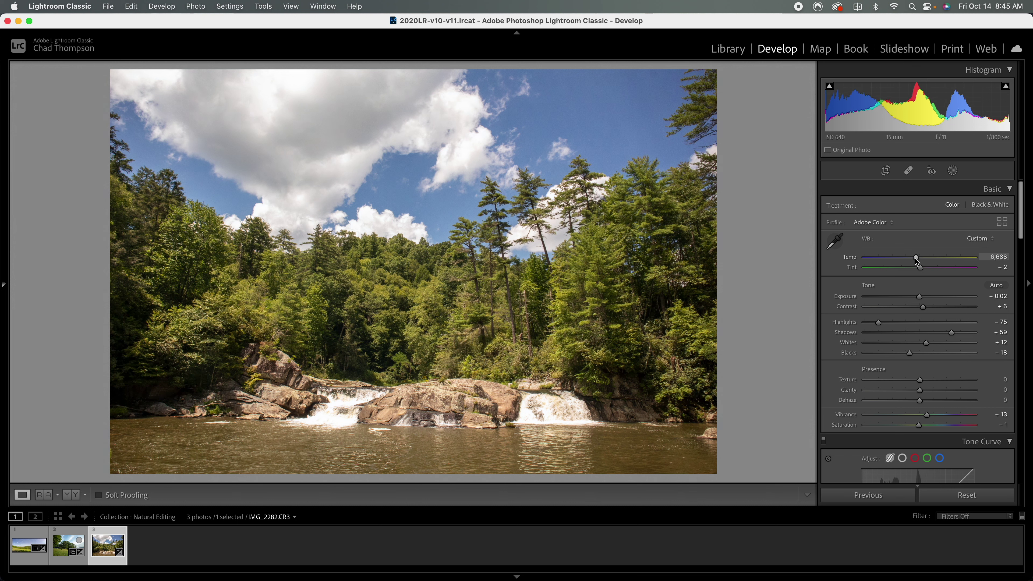
drag(922, 307, 958, 334)
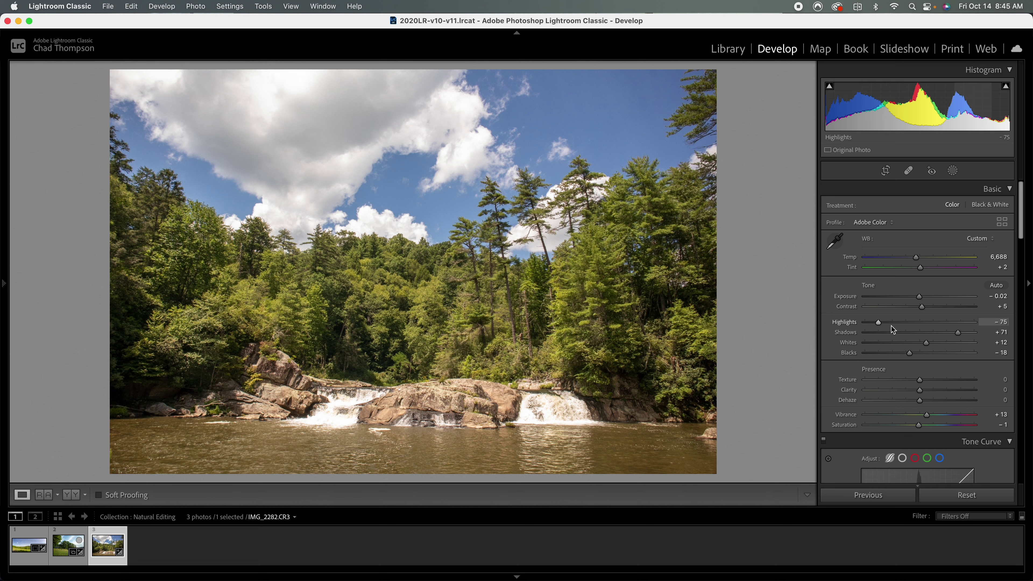